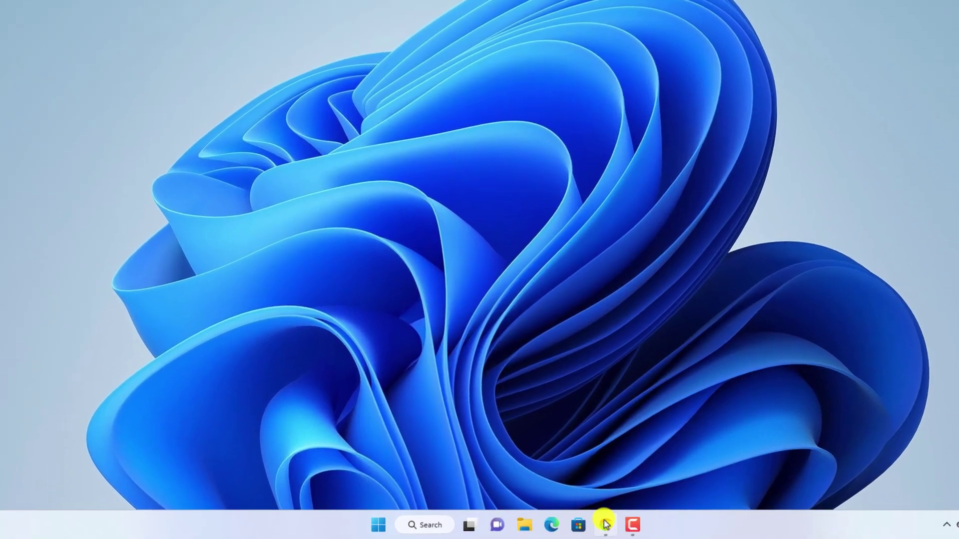
Step: Search Google for "mongodb" in the Chrome browser and open the official MongoDB website from the results
left_click(561, 527)
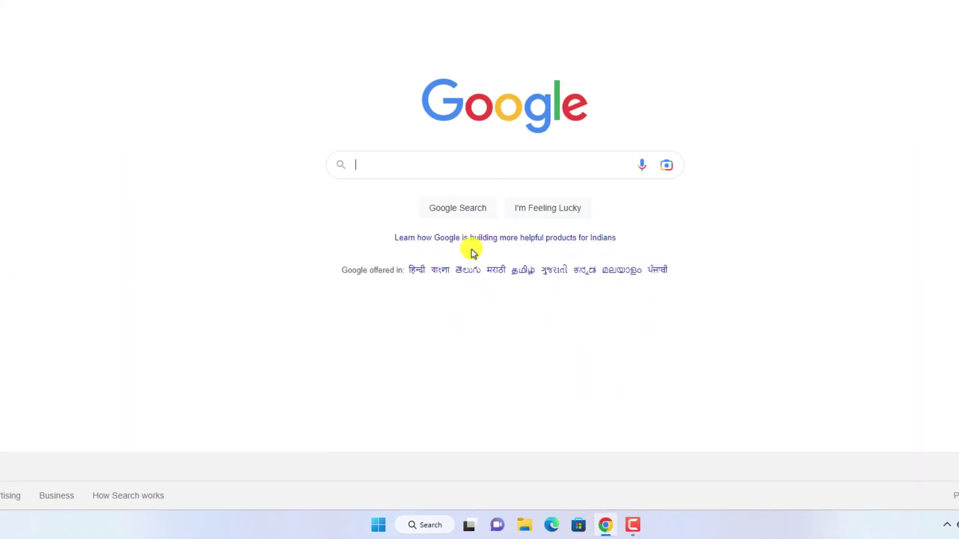
type("mongodb")
key("Return")
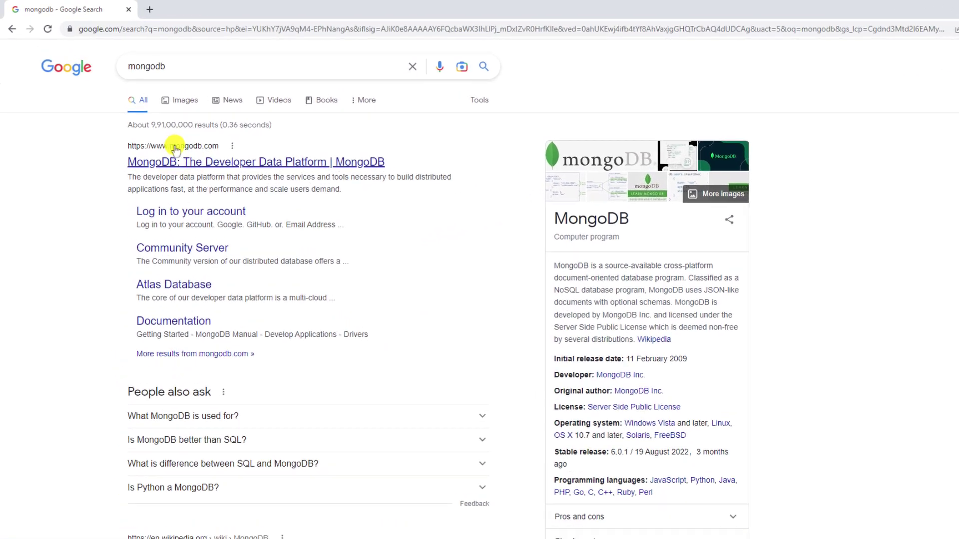
left_click(257, 162)
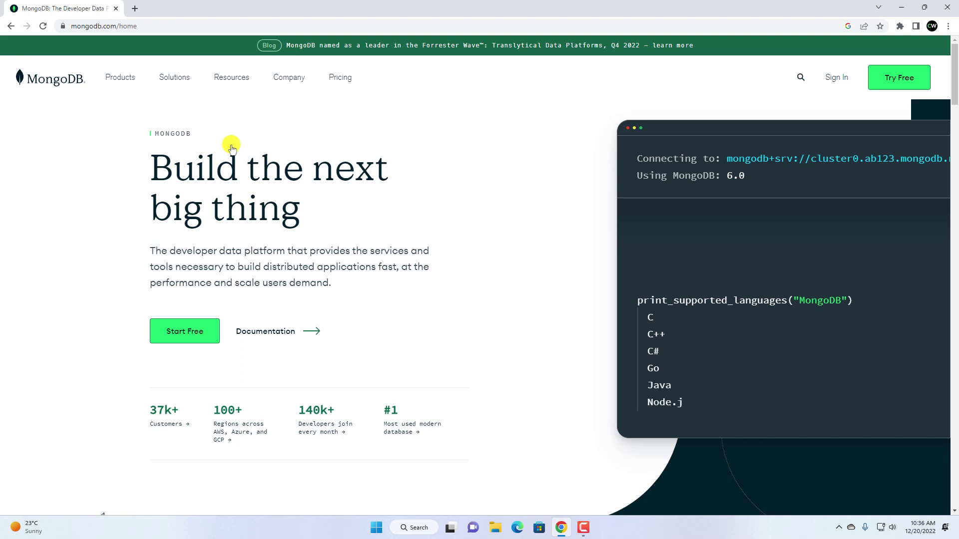
Step: Download MongoDB Community Server version 6.0.3 (current) for Windows as an msi package from the Community Edition product page
left_click(124, 79)
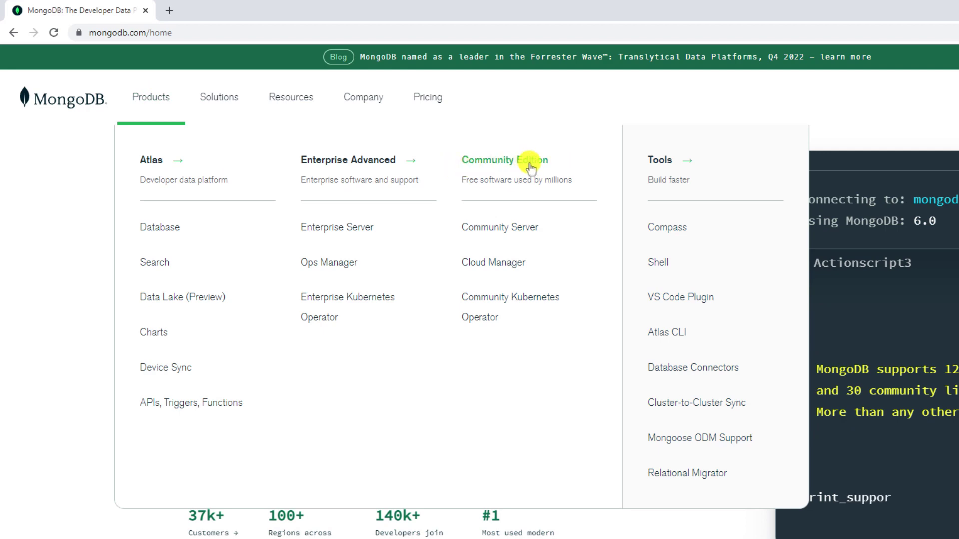
left_click(551, 162)
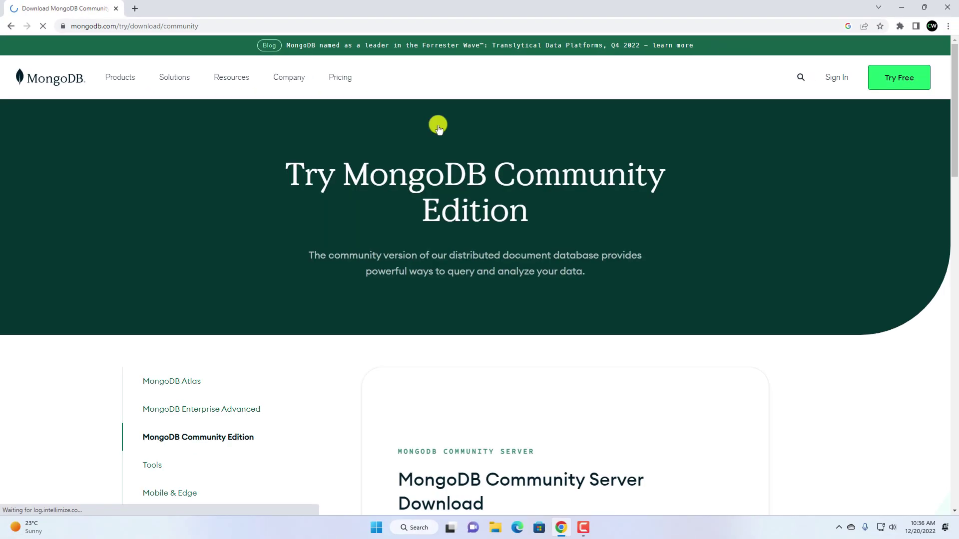
scroll(438, 129, "down", 5)
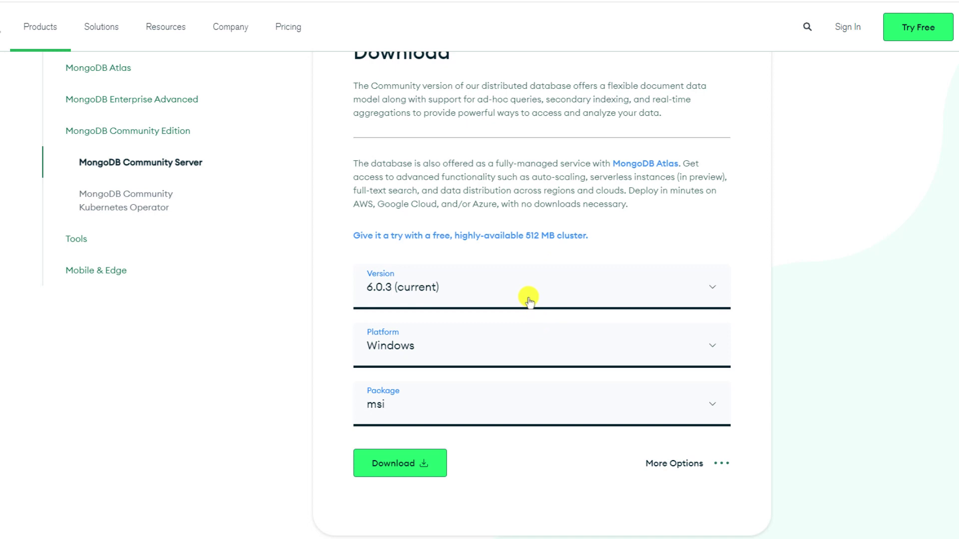
left_click(515, 334)
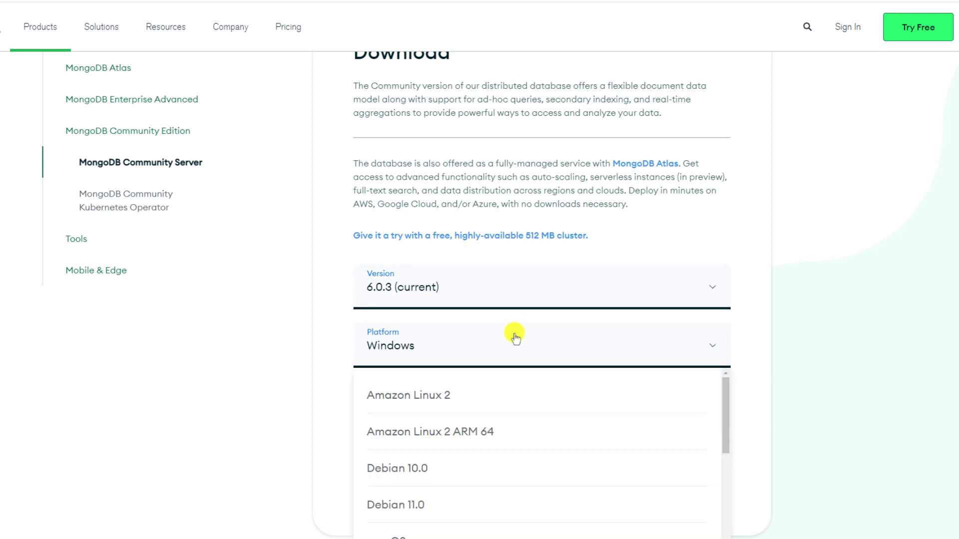
left_click(484, 352)
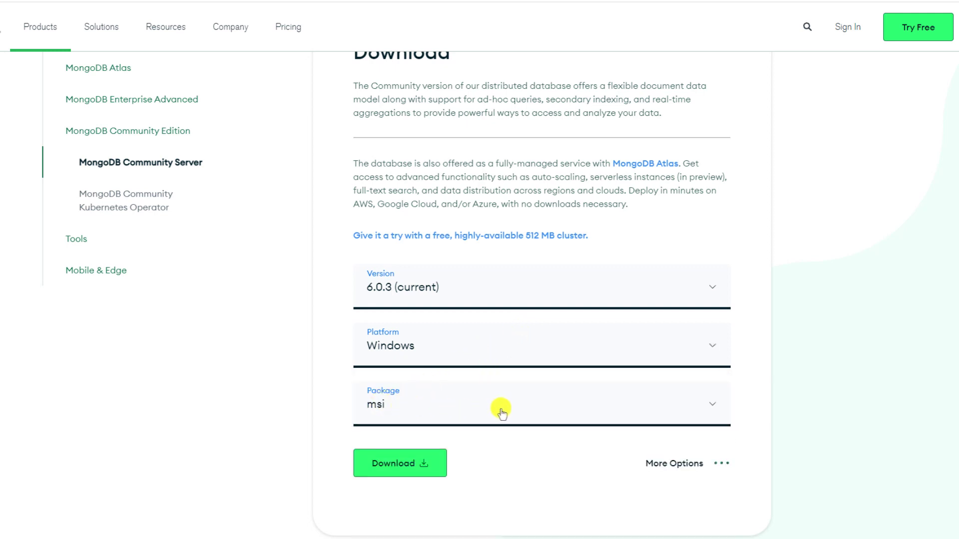
scroll(502, 412, "down", 1)
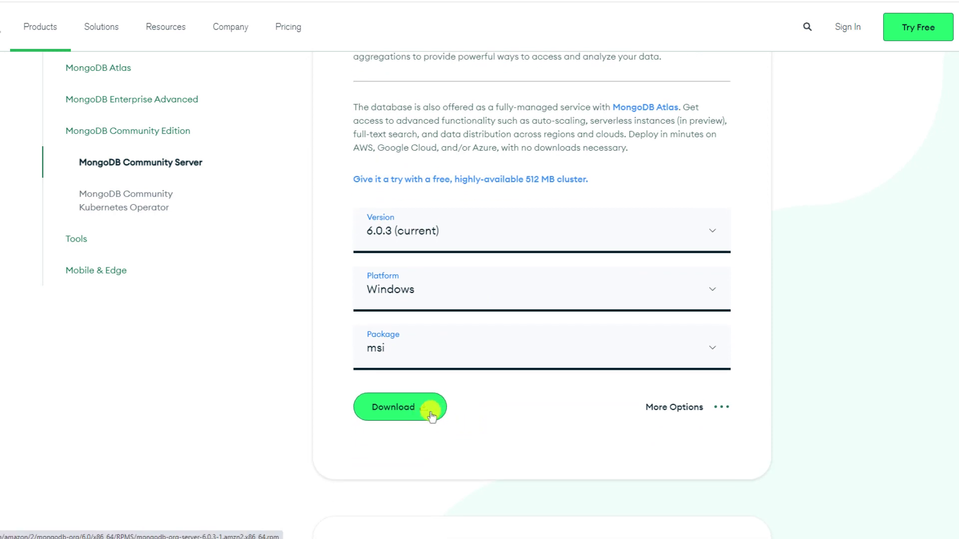
left_click(431, 416)
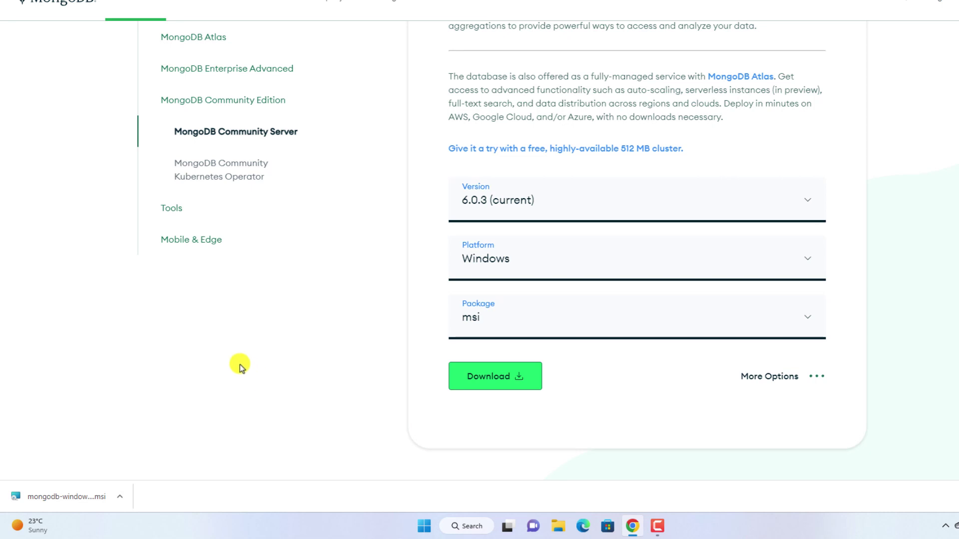
Step: Launch the downloaded MongoDB msi installer and minimise the browser window behind it
left_click(118, 495)
left_click(142, 421)
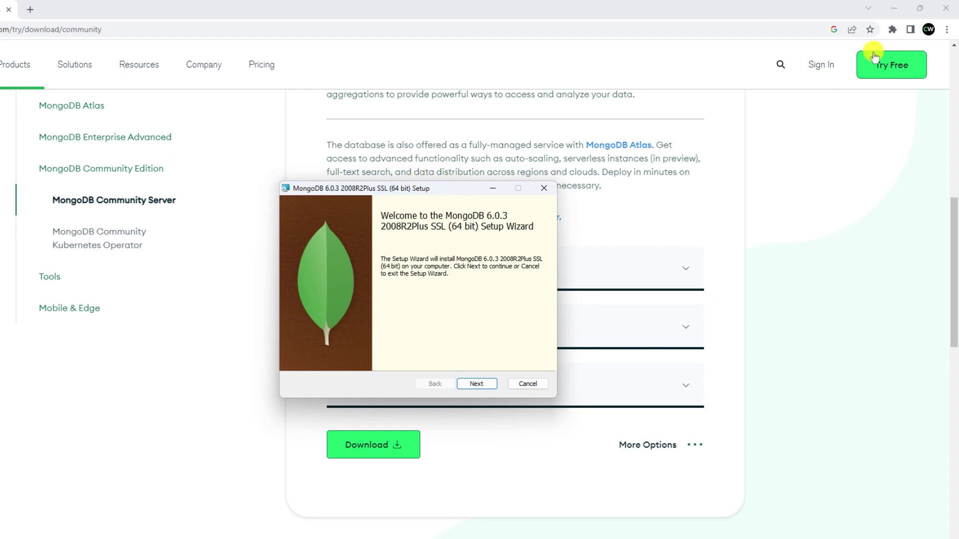
left_click(894, 9)
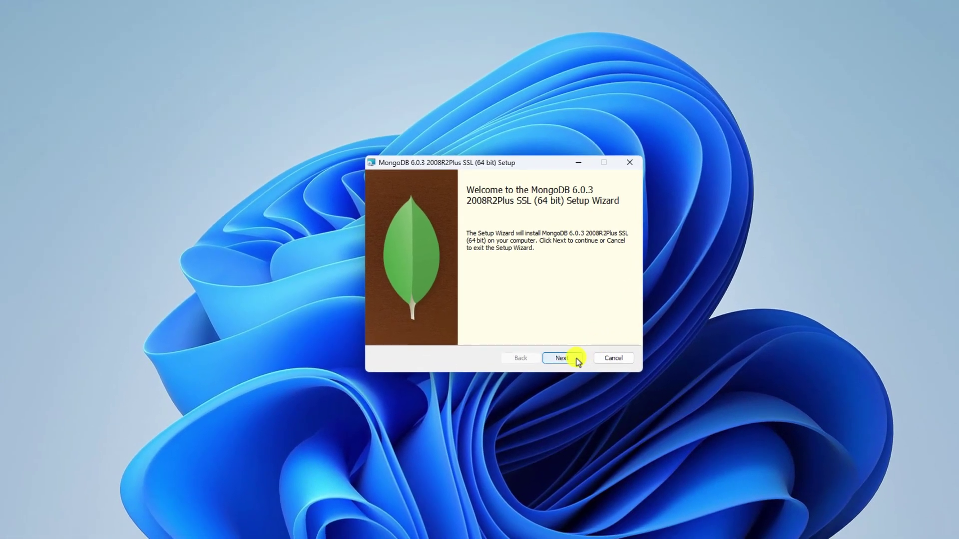
Step: Accept the license agreement in the MongoDB setup wizard and choose the Complete setup type
left_click(561, 358)
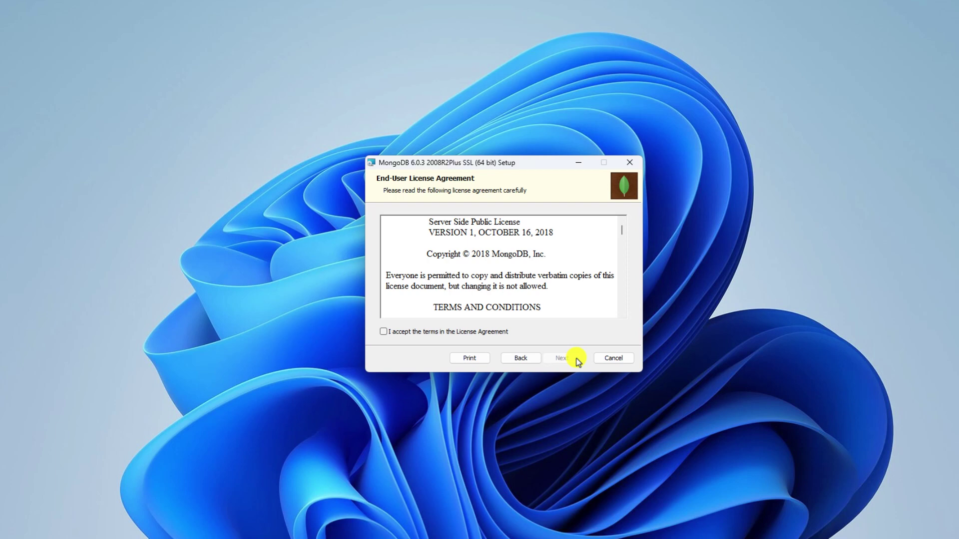
left_click(384, 332)
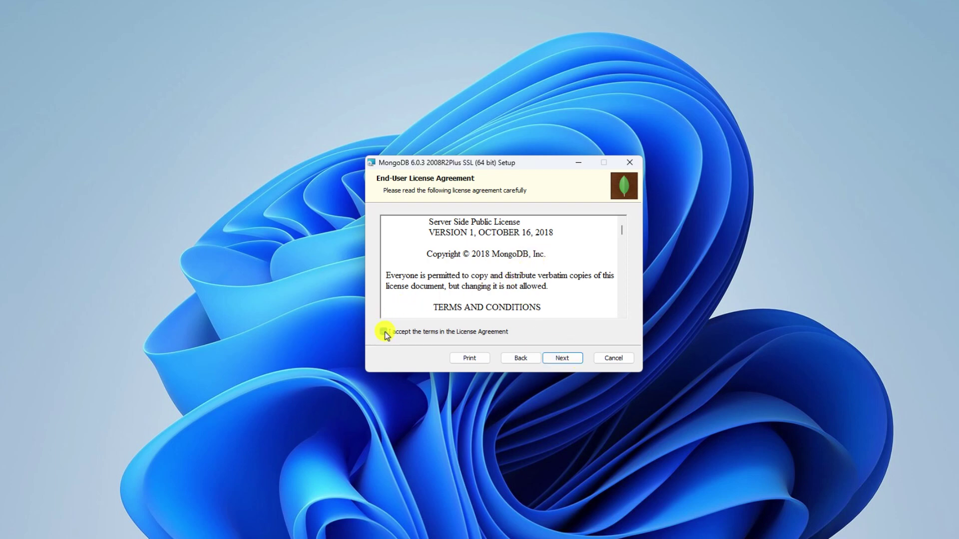
left_click(561, 358)
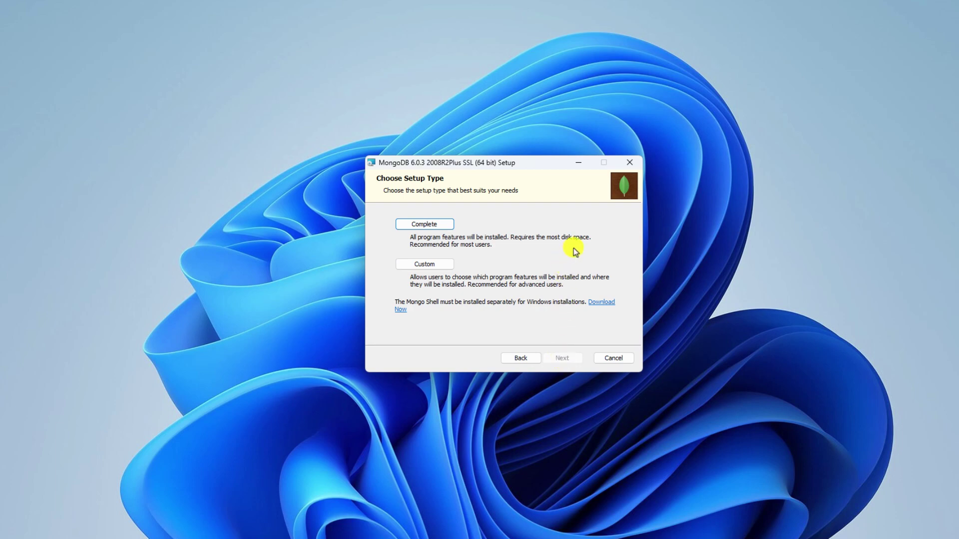
left_click(437, 224)
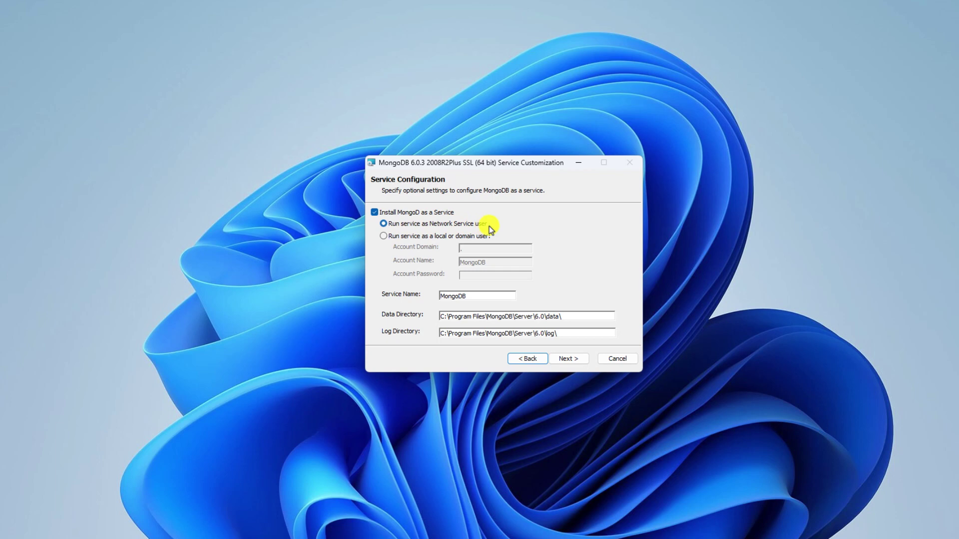
Step: Install MongoDB as a service with the default network service settings and MongoDB Compass included
left_click(491, 293)
left_click(568, 358)
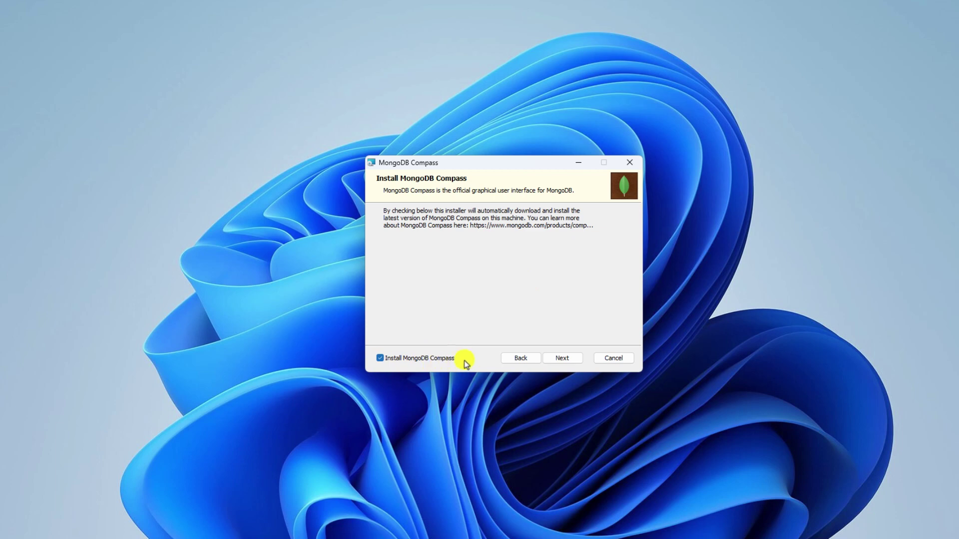
left_click(568, 357)
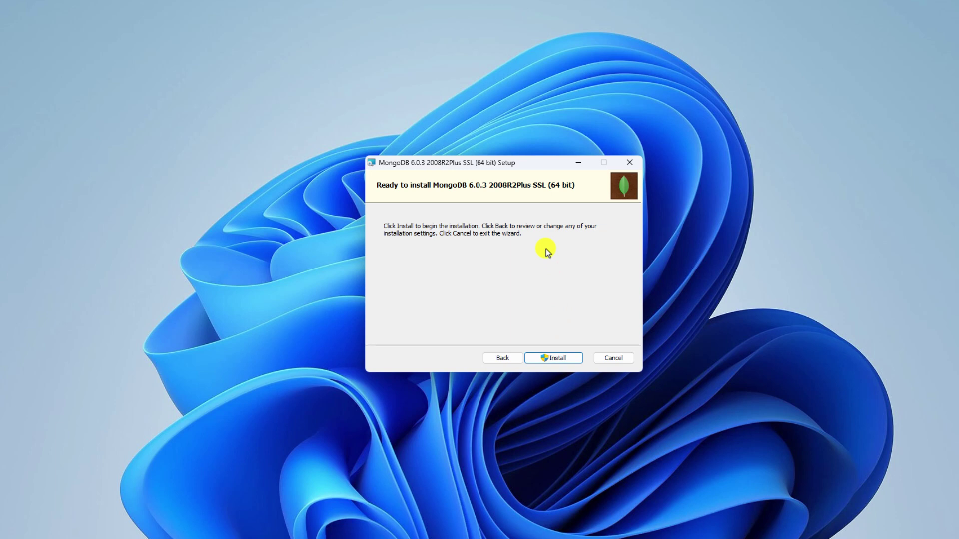
left_click(561, 360)
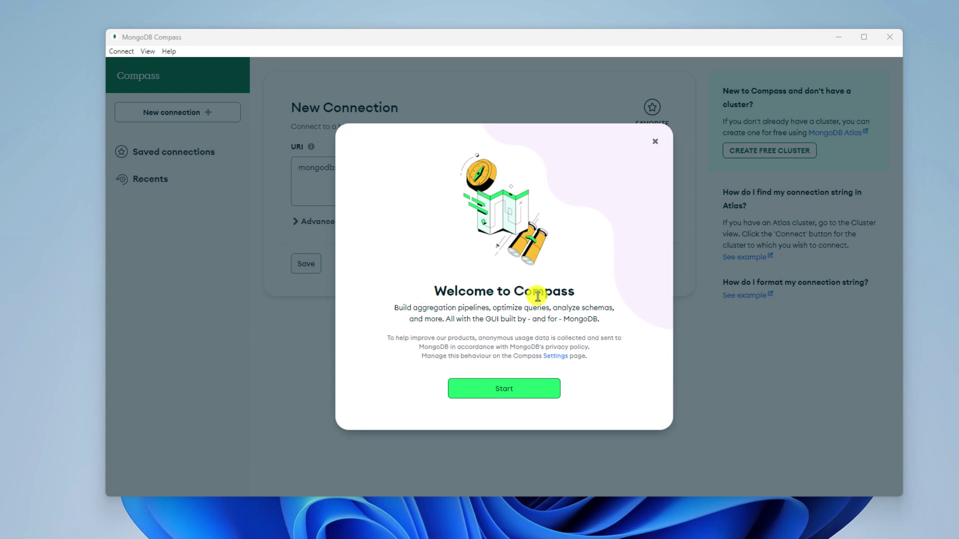
Step: Dismiss the Compass welcome message, minimise Compass, and finish the MongoDB setup wizard
left_click(538, 395)
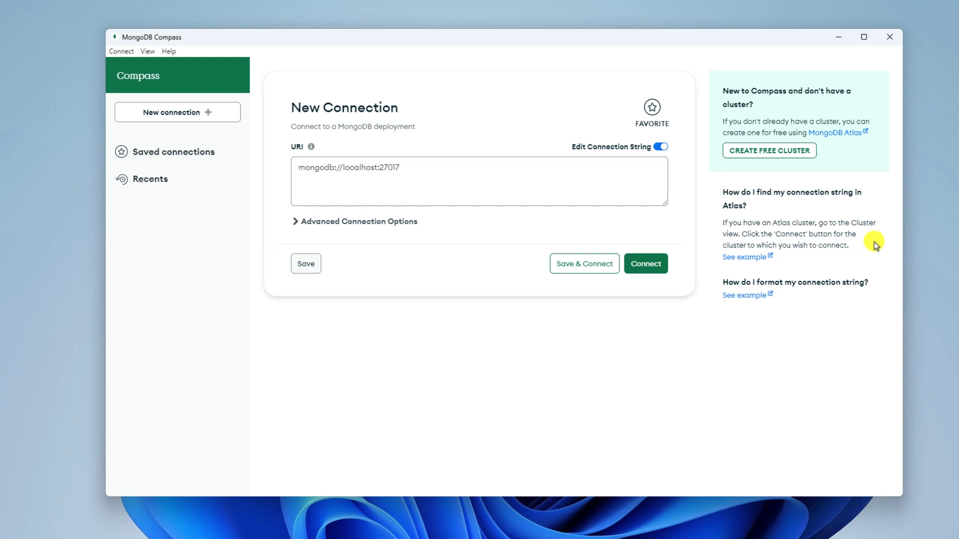
left_click(836, 44)
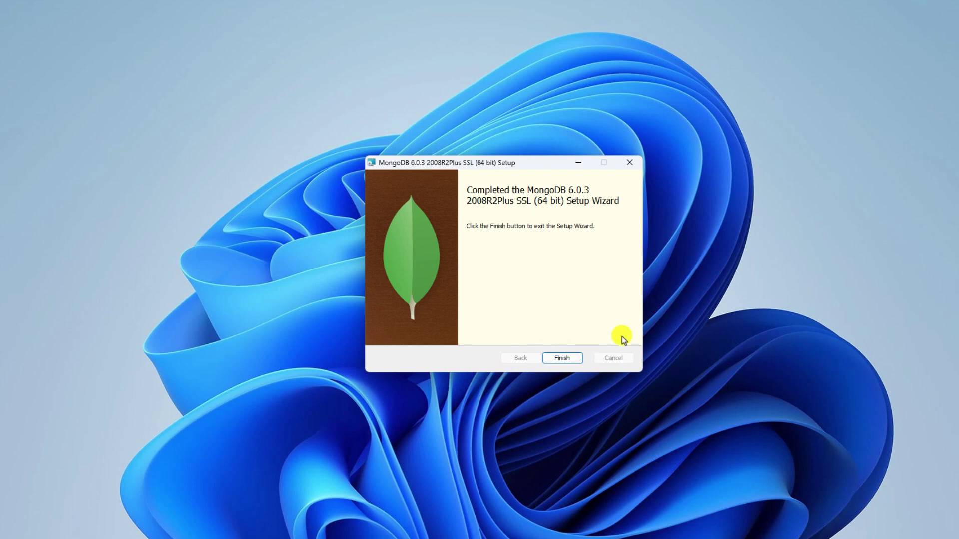
left_click(556, 357)
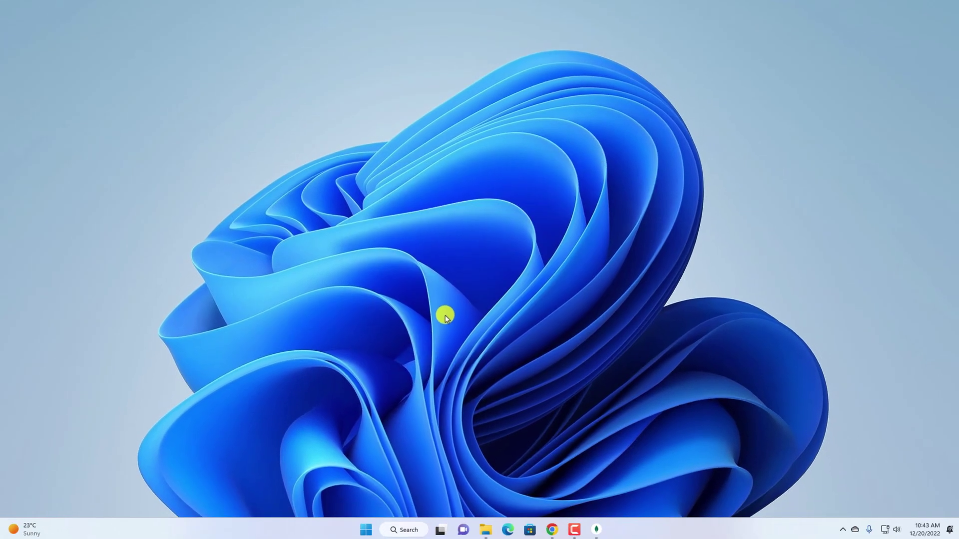
Step: Open the folder C:\Program Files\MongoDB\Server\6.0\bin in File Explorer
left_click(483, 528)
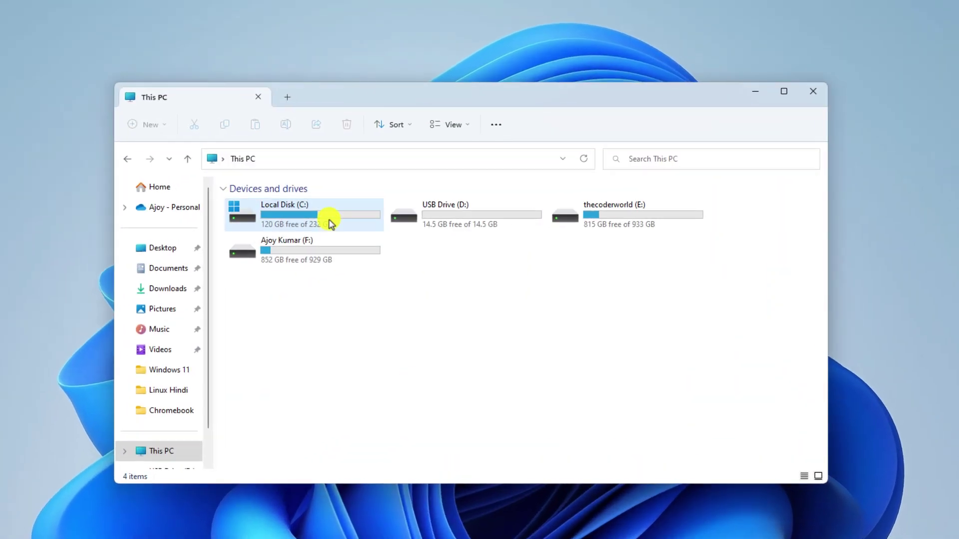
double_click(375, 205)
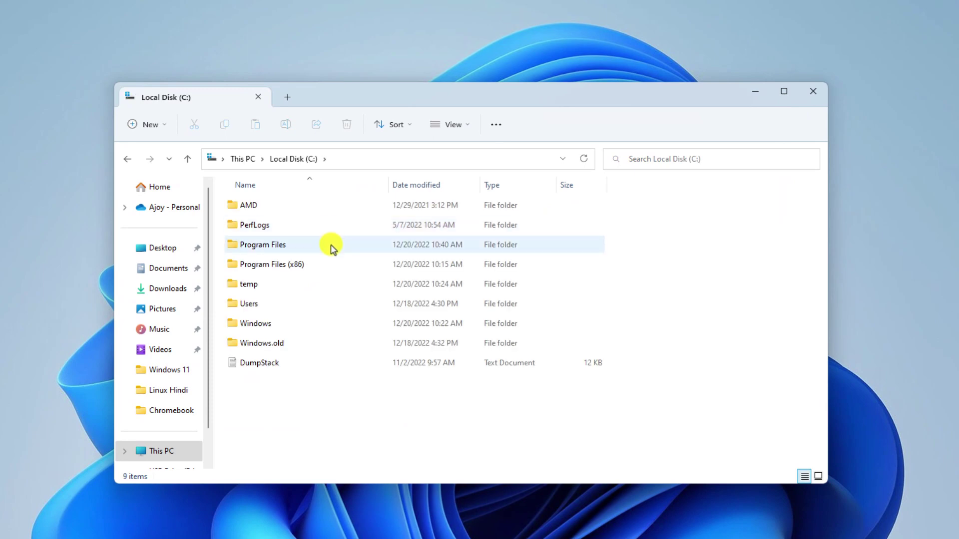
double_click(333, 248)
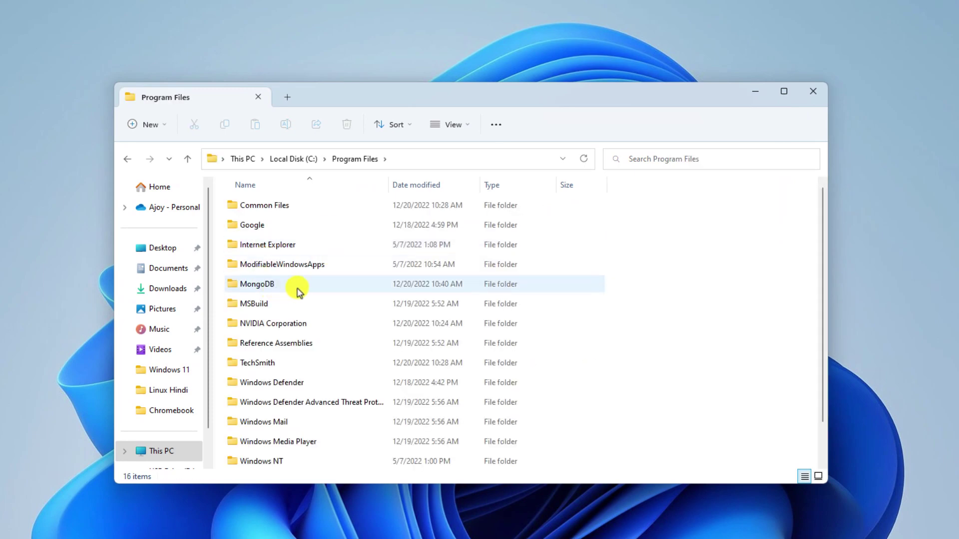
mouse_move(300, 292)
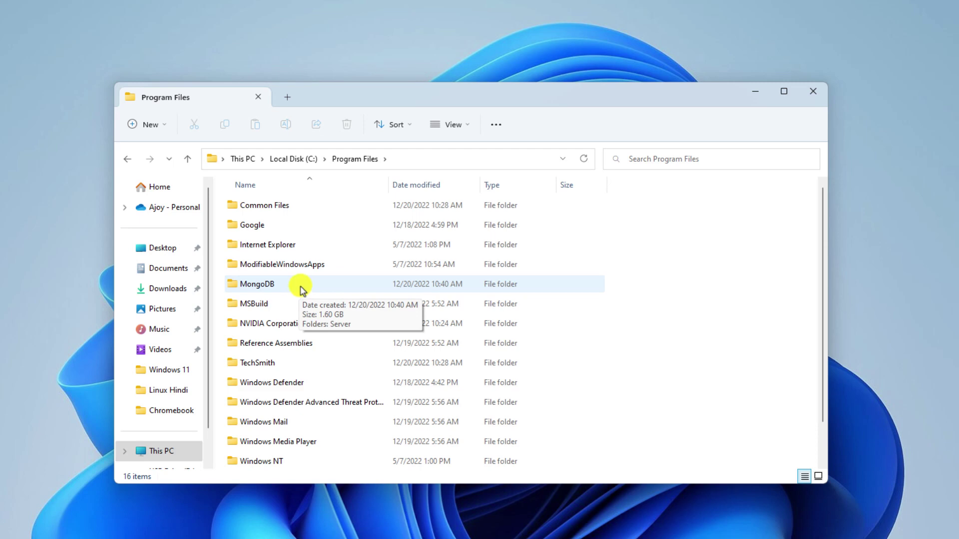
double_click(300, 291)
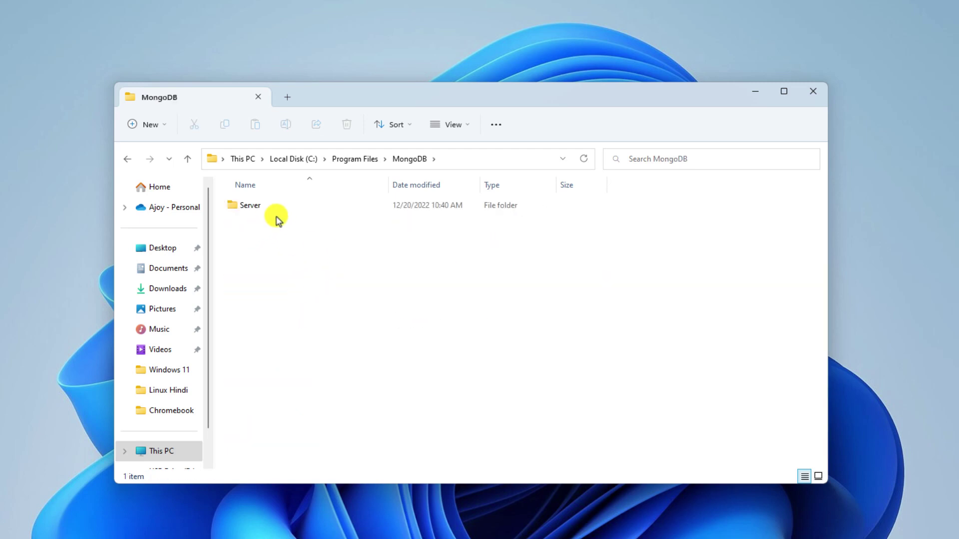
double_click(300, 209)
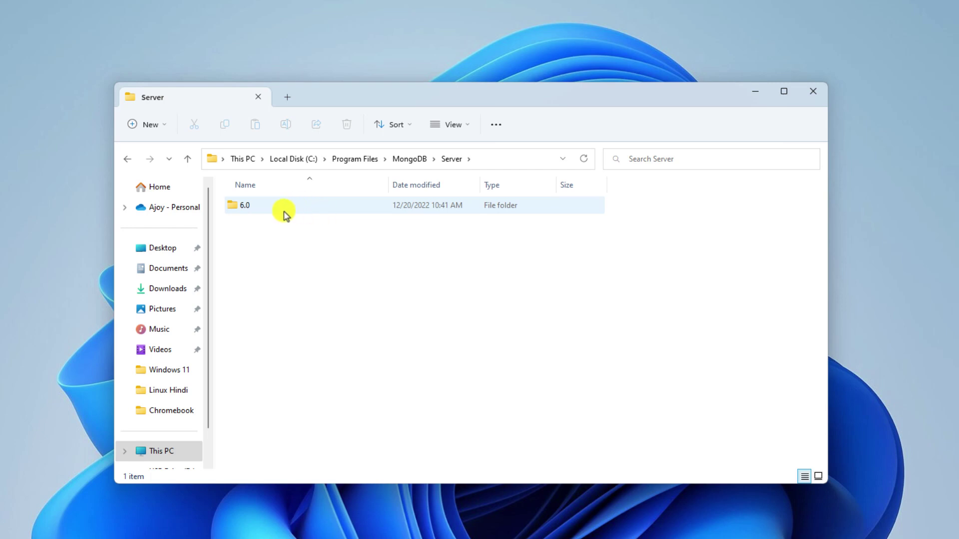
mouse_move(350, 215)
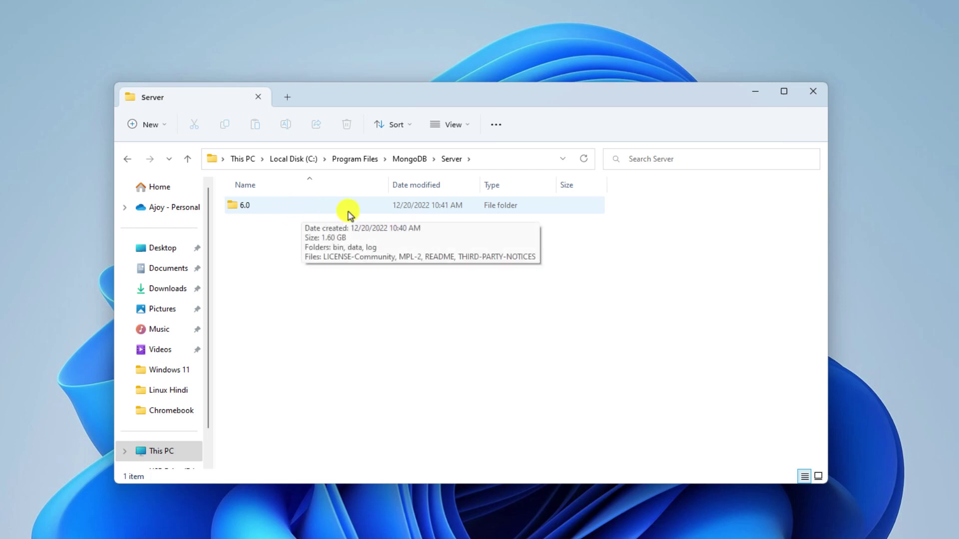
double_click(349, 214)
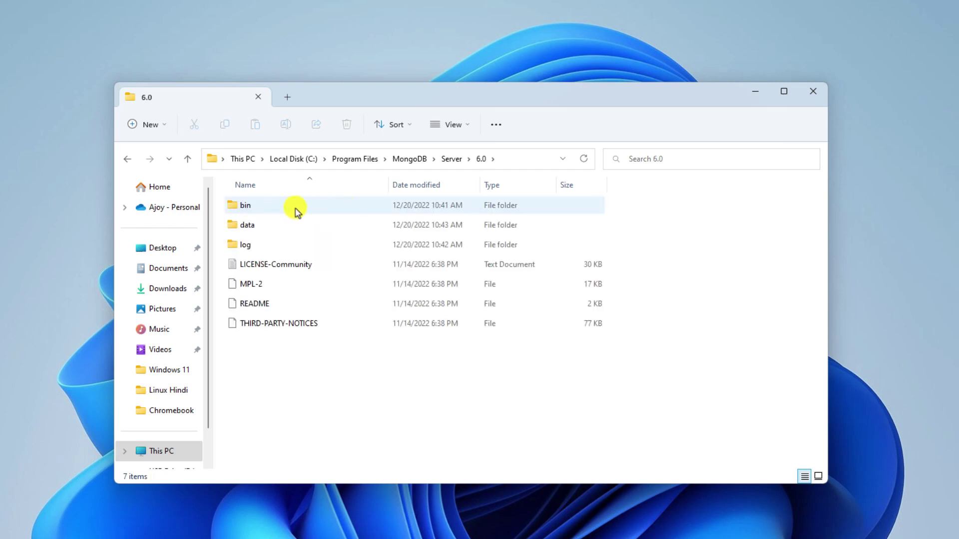
double_click(296, 210)
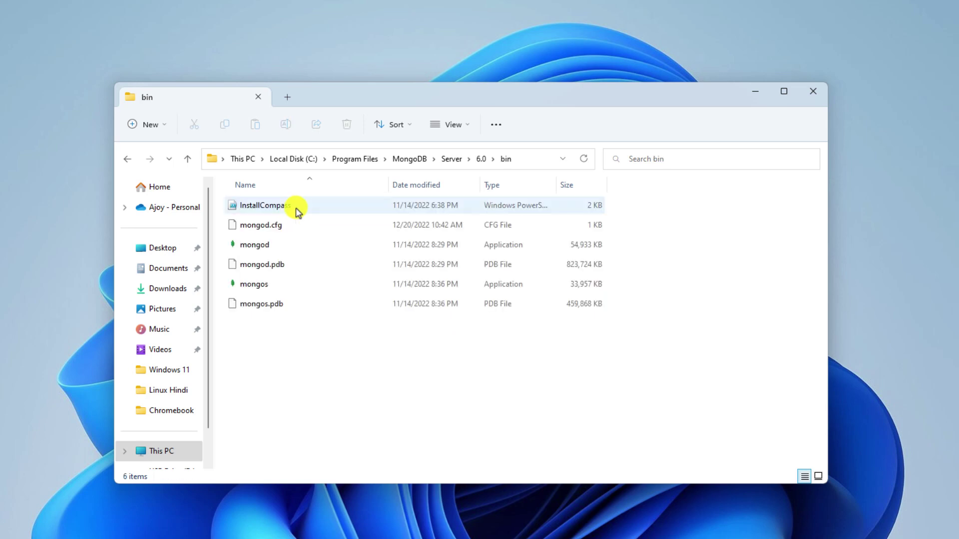
Step: Copy the full path of the MongoDB bin folder and minimise the File Explorer window
left_click(531, 160)
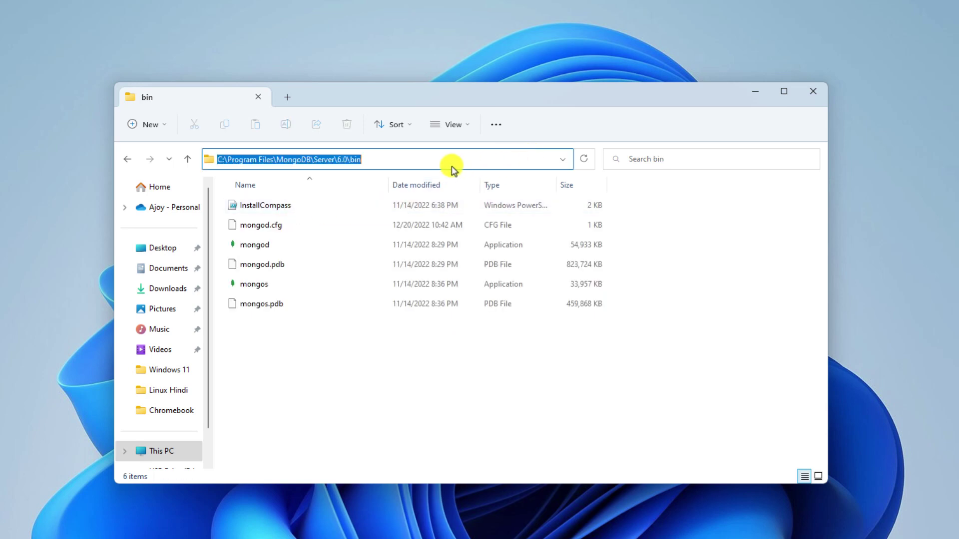
right_click(406, 159)
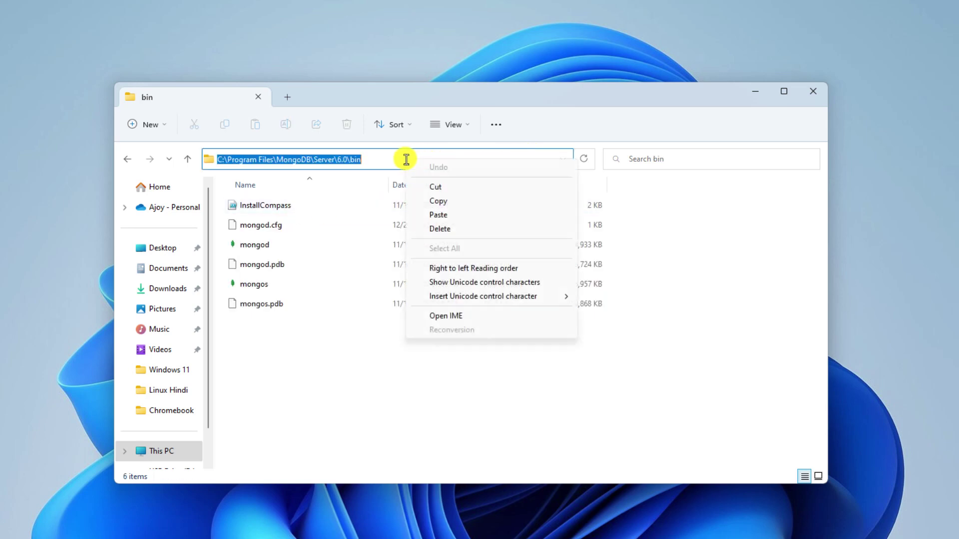
left_click(442, 200)
left_click(756, 91)
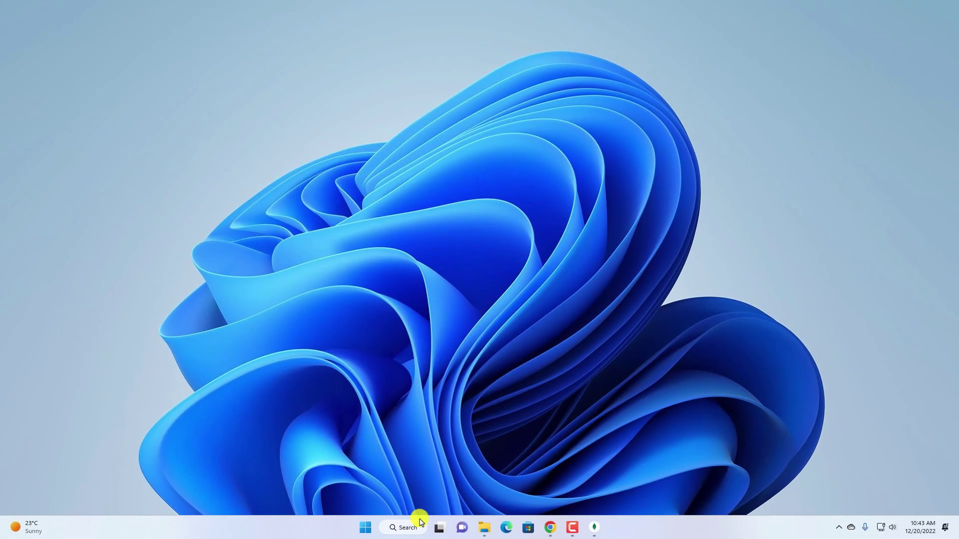
Step: Open the Windows Environment Variables dialog from the advanced system settings
left_click(394, 529)
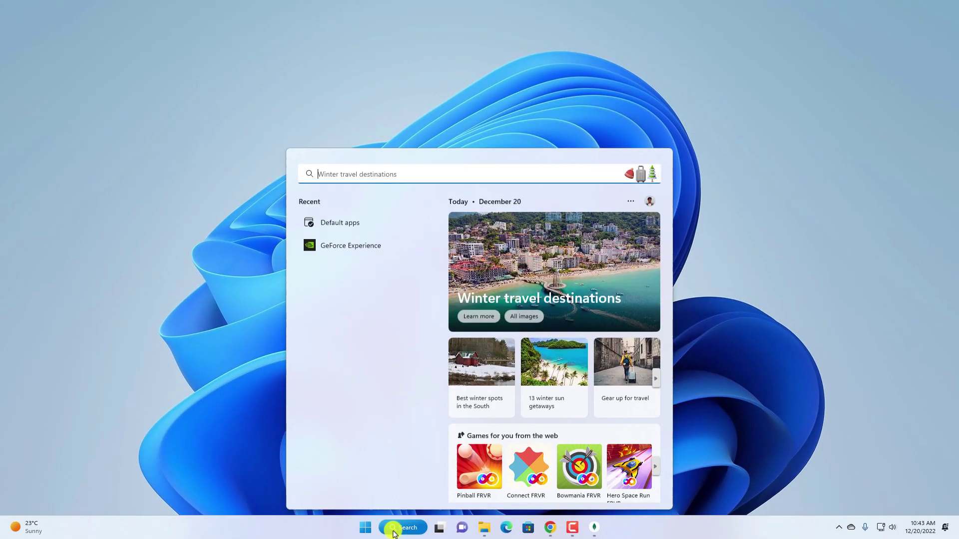
type("sett")
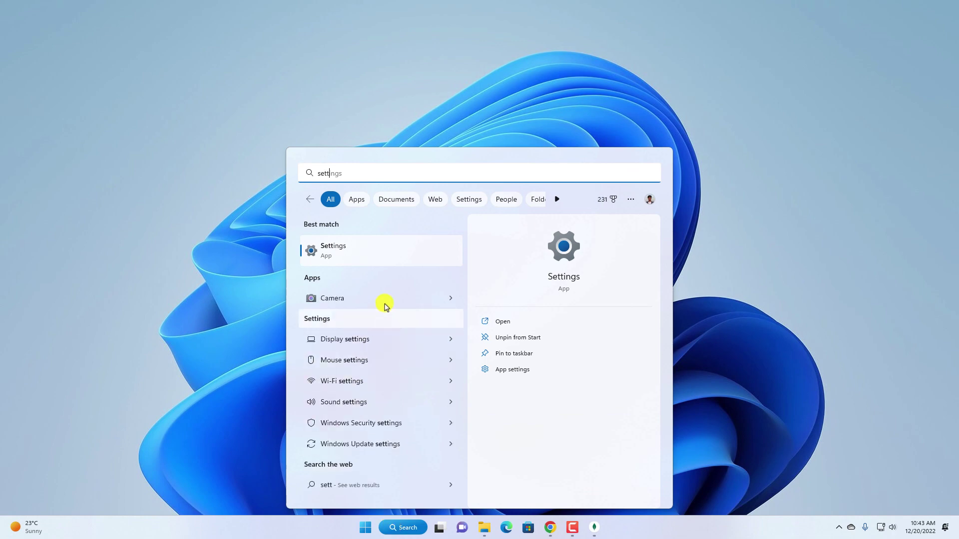
left_click(381, 252)
left_click(299, 199)
scroll(520, 295, "down", 10)
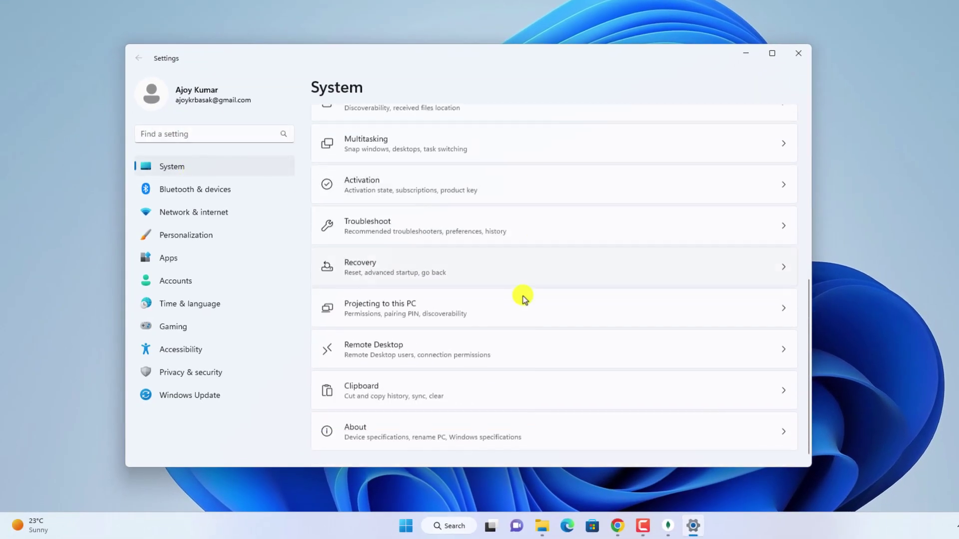
left_click(368, 433)
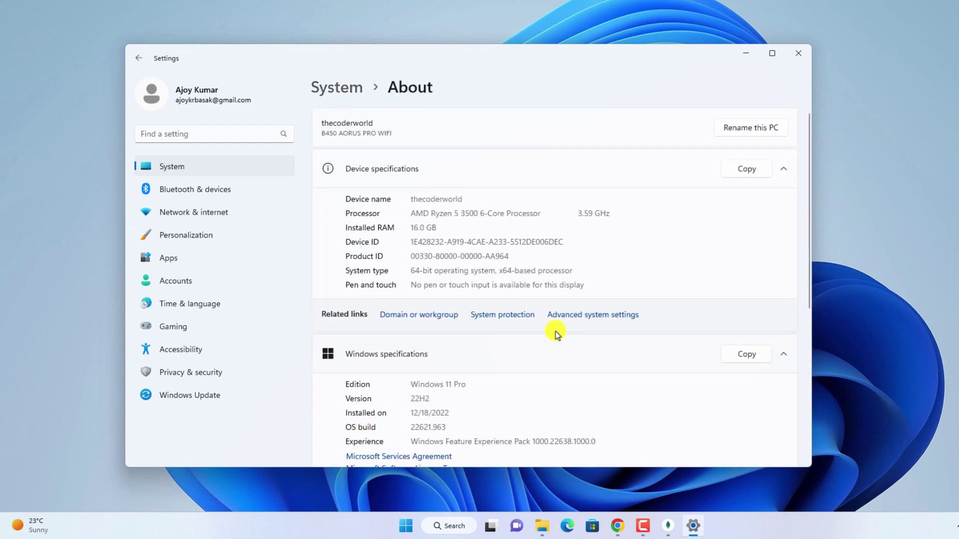
left_click(608, 316)
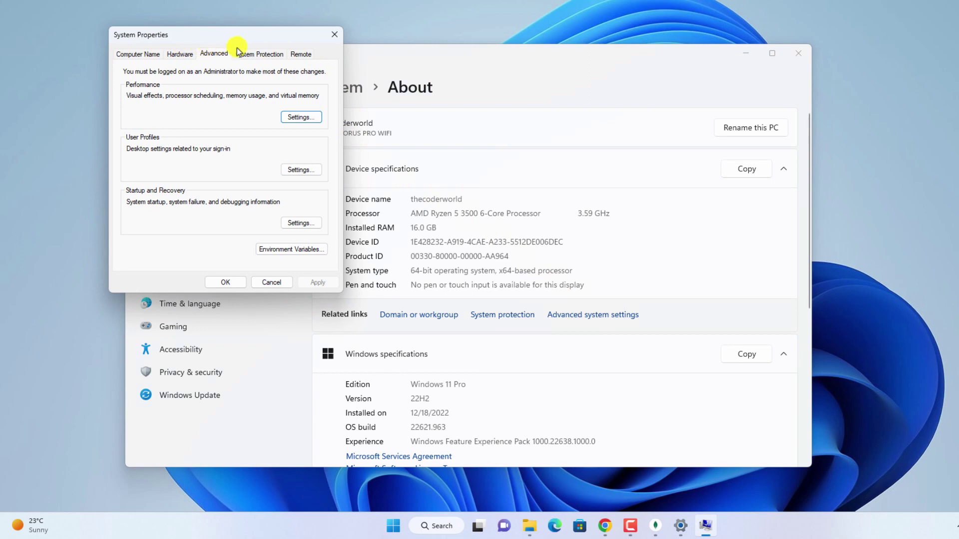
left_click(299, 254)
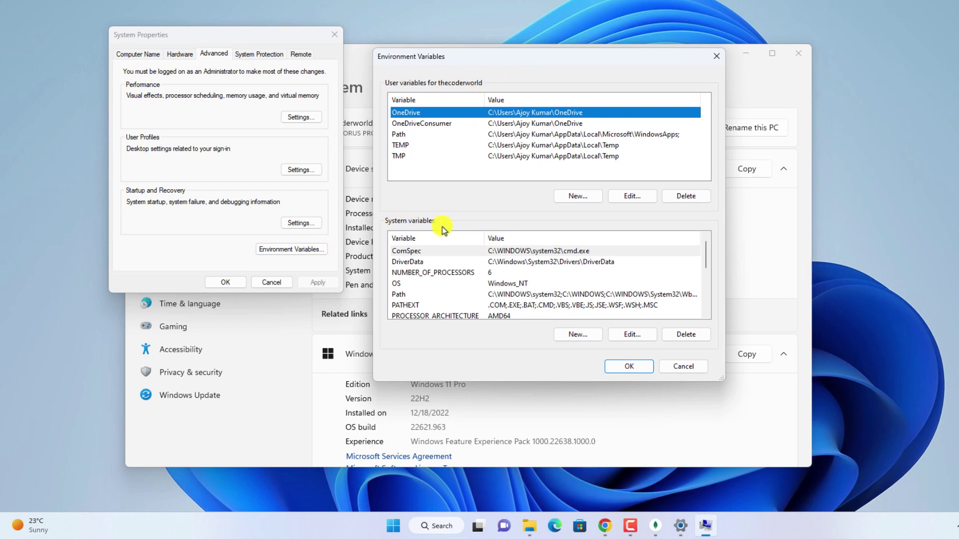
Step: Add C:\Program Files\MongoDB\Server\6.0\bin as a new entry of the system variable Path, save the change and close Settings
left_click(398, 296)
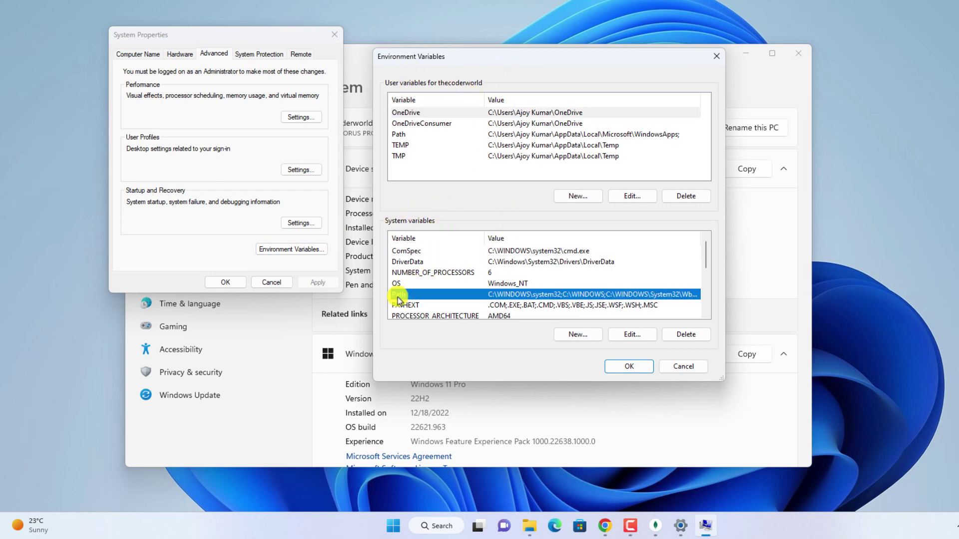
left_click(632, 335)
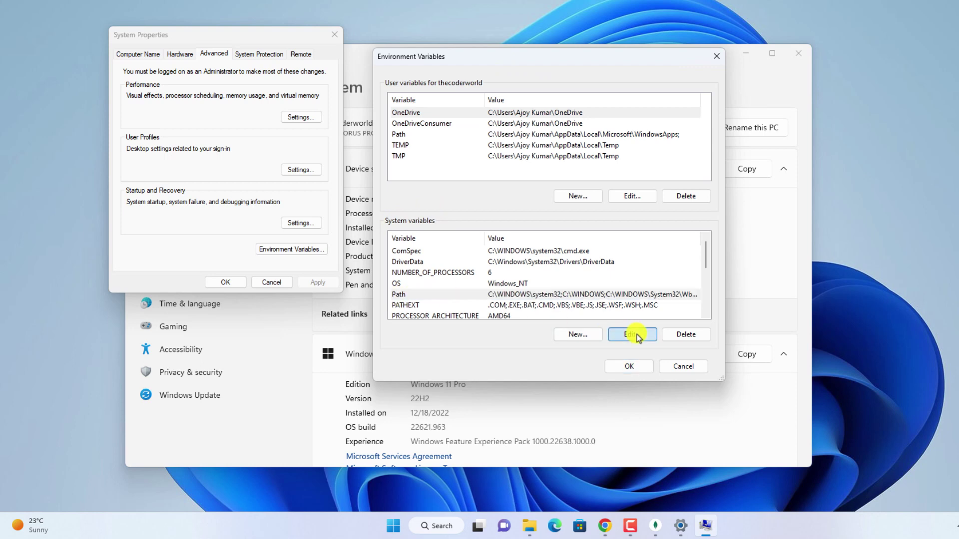
left_click(666, 109)
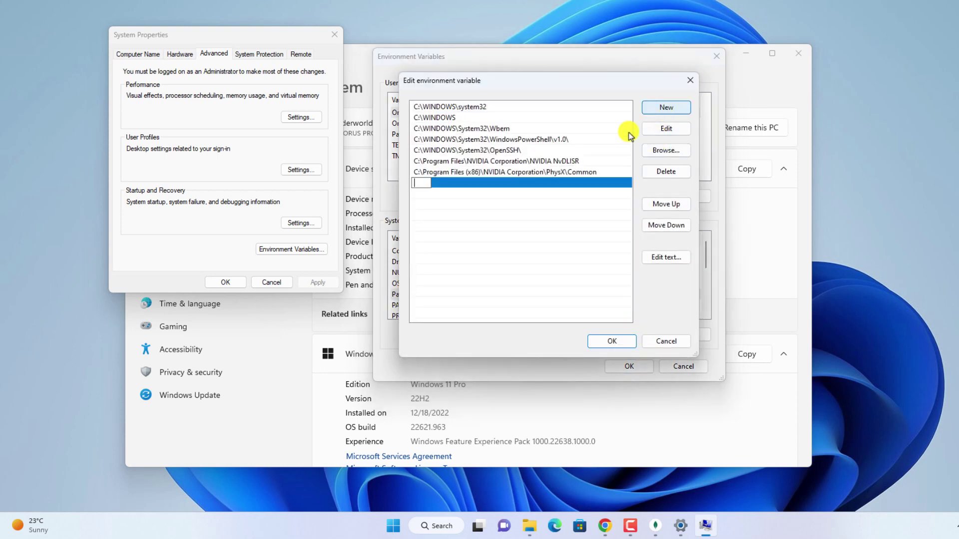
right_click(419, 183)
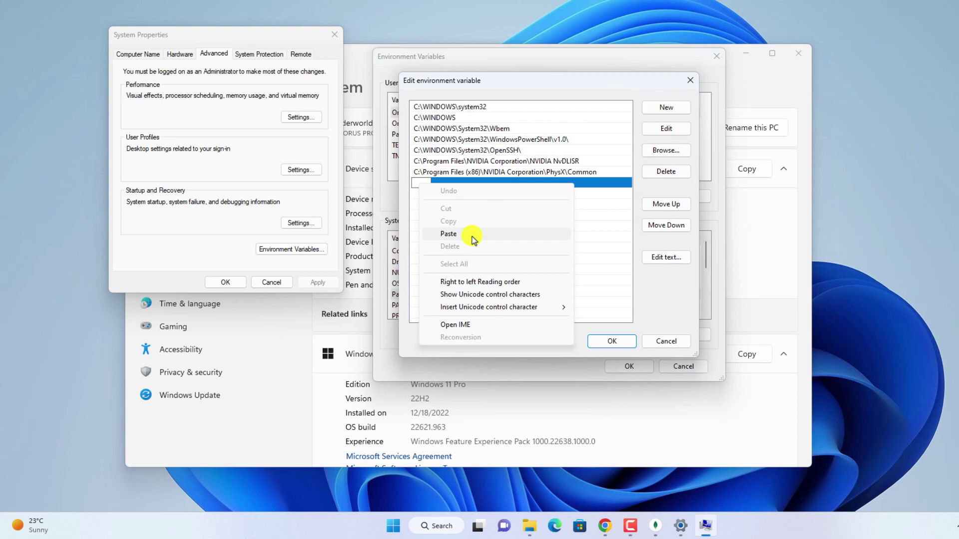
left_click(449, 234)
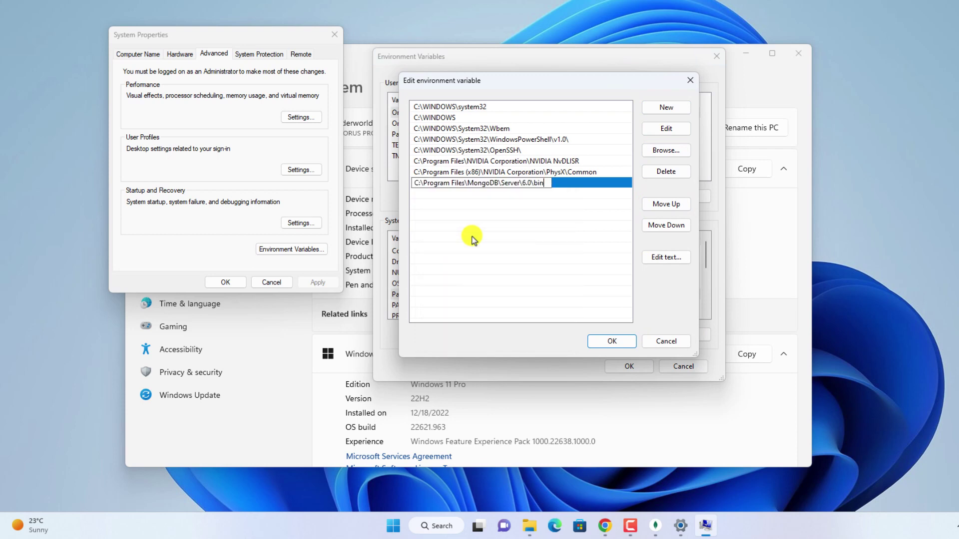
left_click(612, 341)
left_click(629, 366)
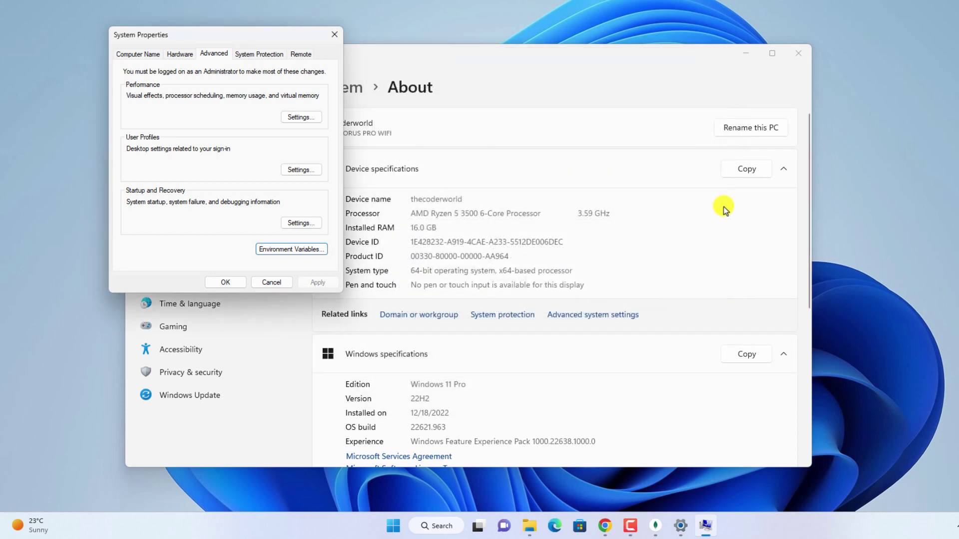
left_click(225, 282)
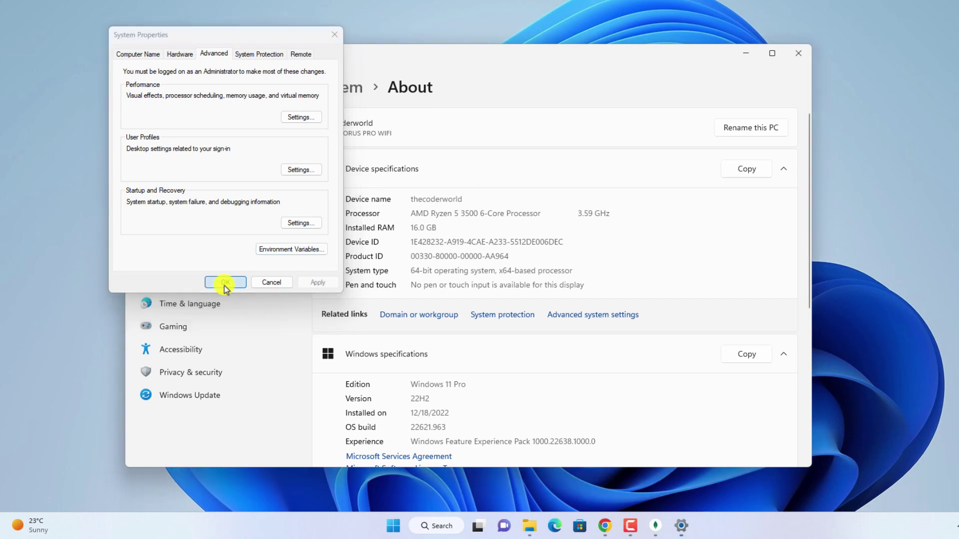
left_click(804, 55)
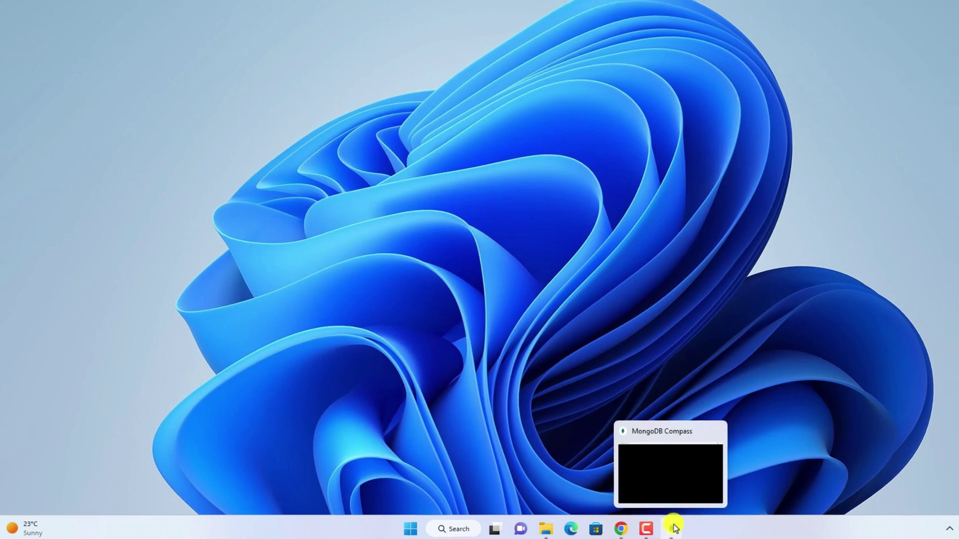
Step: Switch to MongoDB Compass and connect to mongodb://localhost:27017
left_click(672, 528)
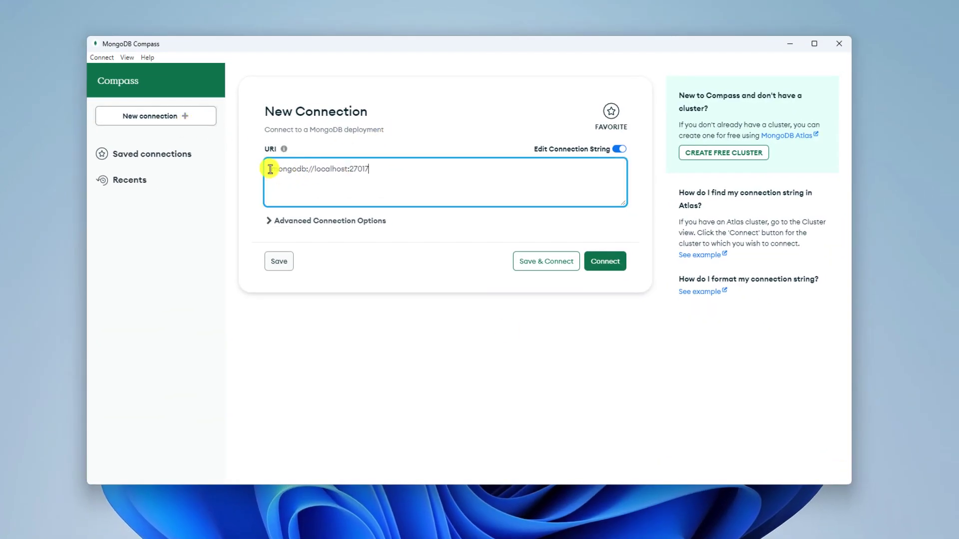
left_click_drag(270, 170, 392, 169)
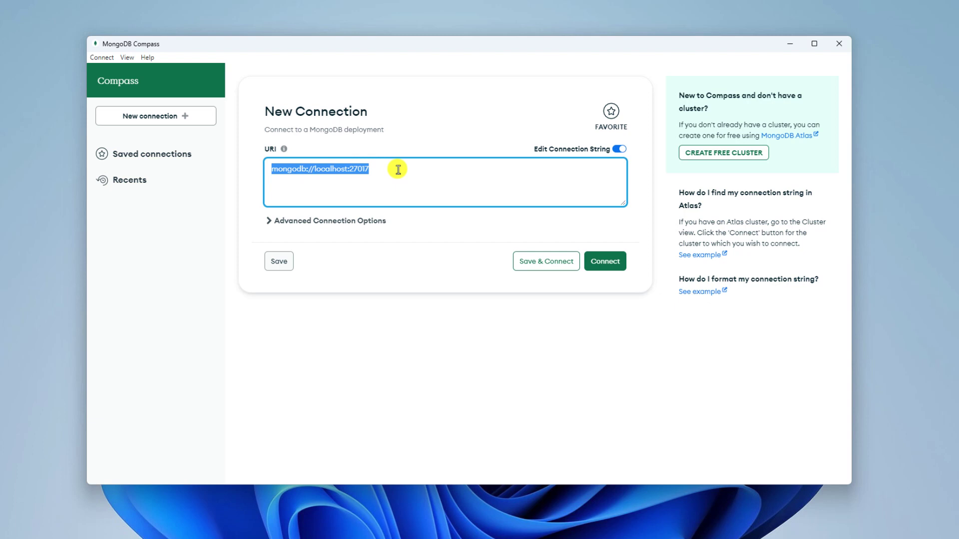
left_click(622, 261)
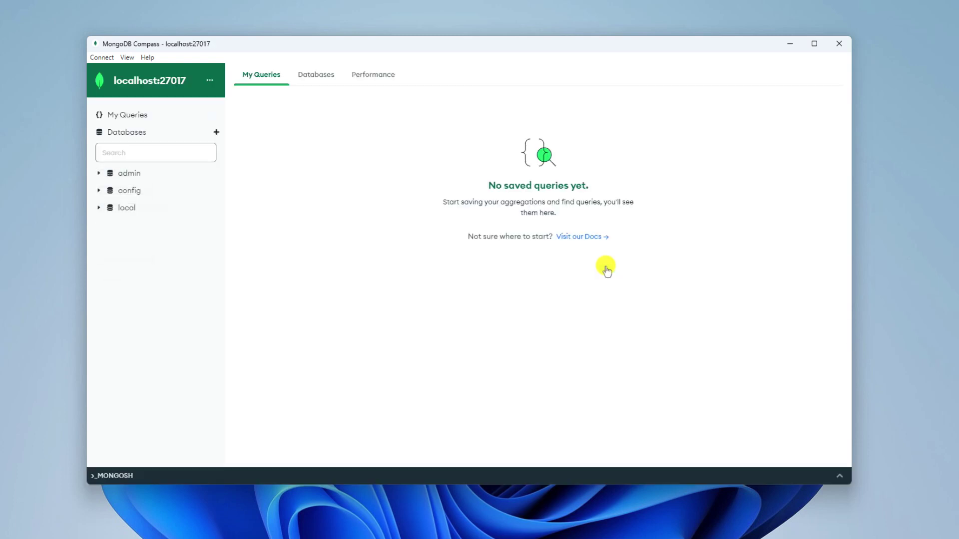
Step: Look through the admin and config databases and the database overview, and minimise Compass
left_click(124, 173)
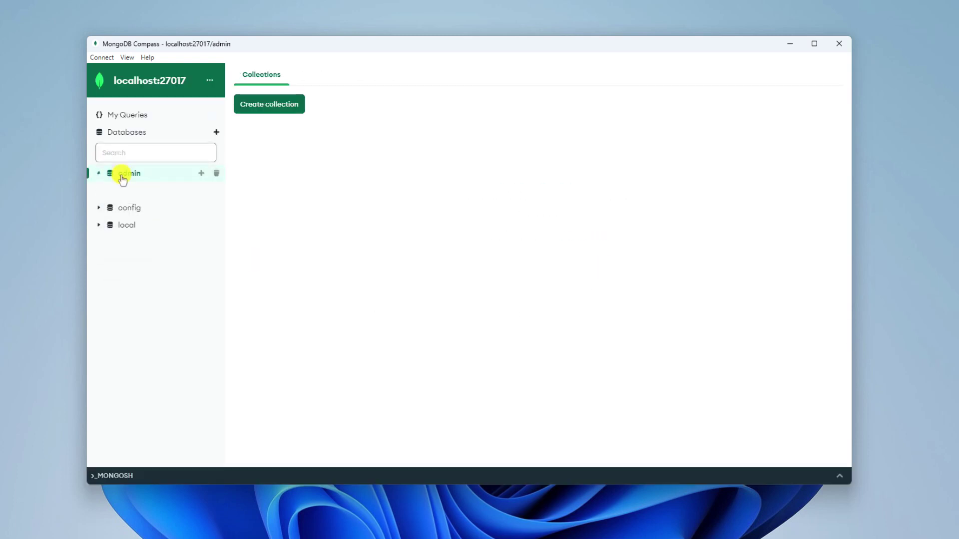
left_click(131, 192)
left_click(131, 115)
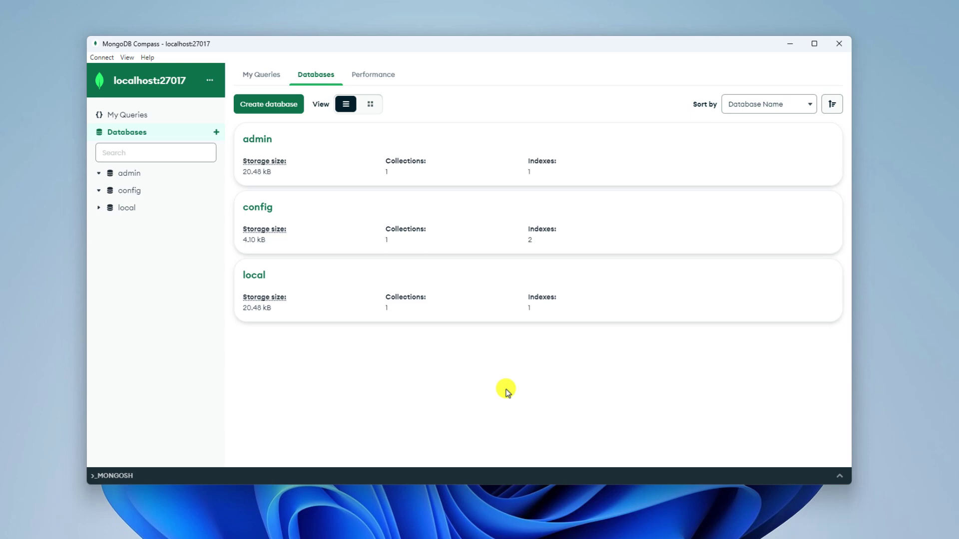
left_click(790, 43)
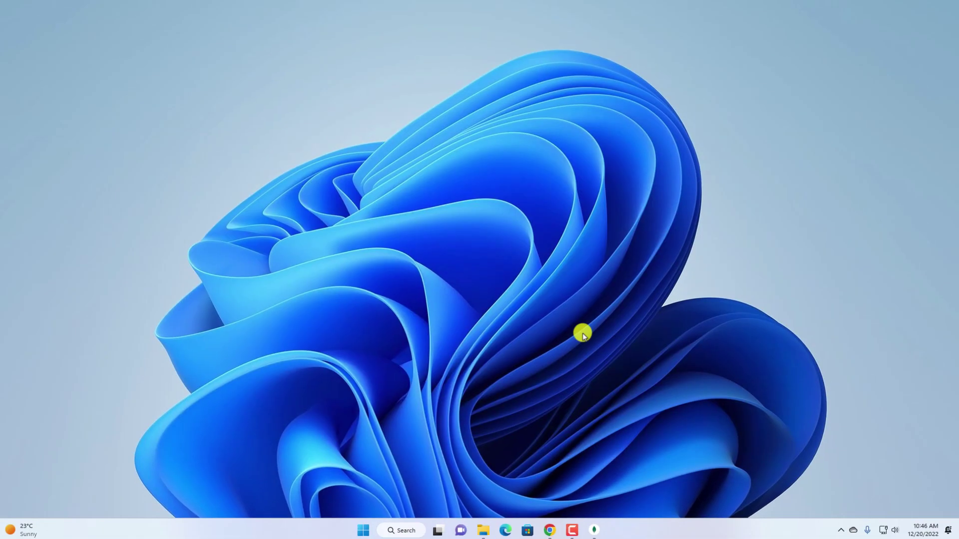
Step: Open Command Prompt as administrator and check the installed MongoDB version with mongod --version
left_click(407, 528)
type("cmd")
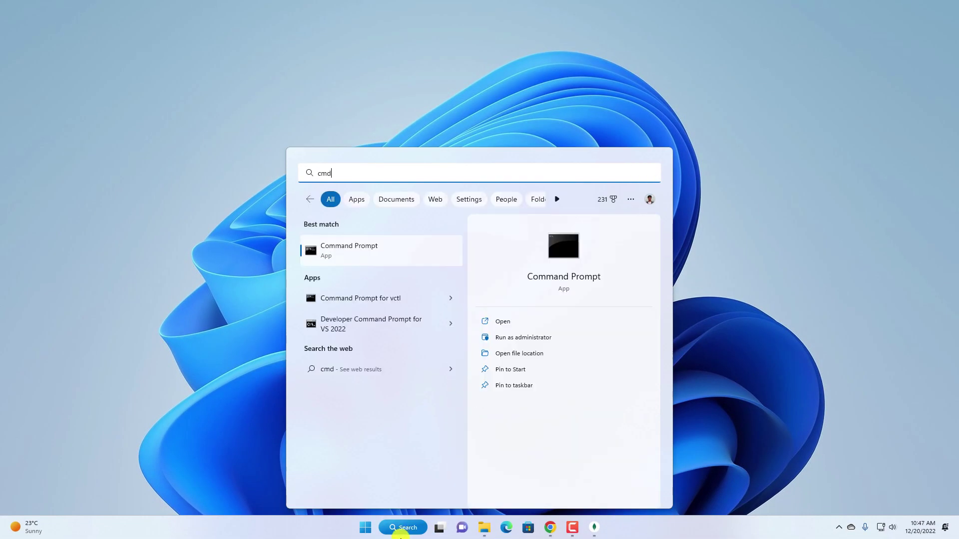
key("ctrl+shift+Return")
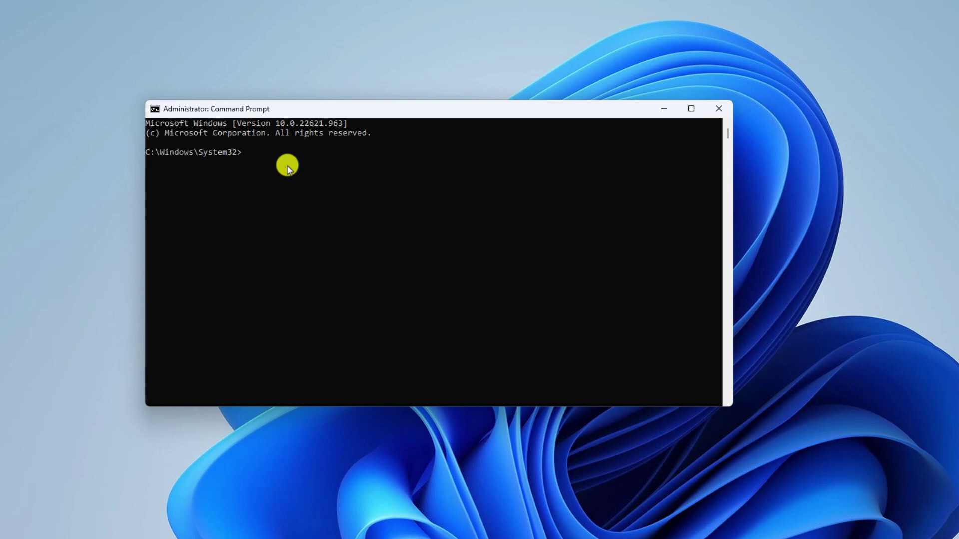
type("mongod --version")
key("Return")
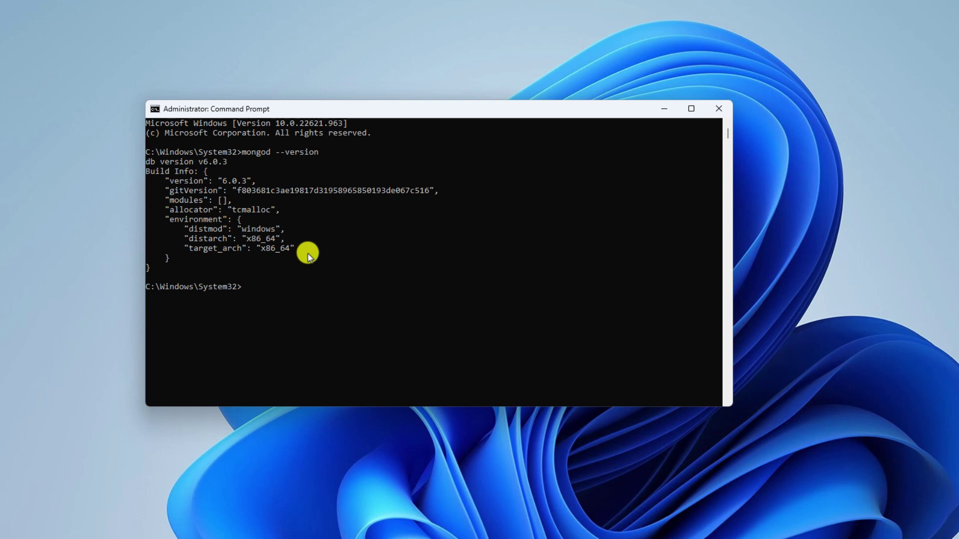
Step: Run mongod in the Command Prompt, review its log output and minimise the window
type("mongod")
key("Return")
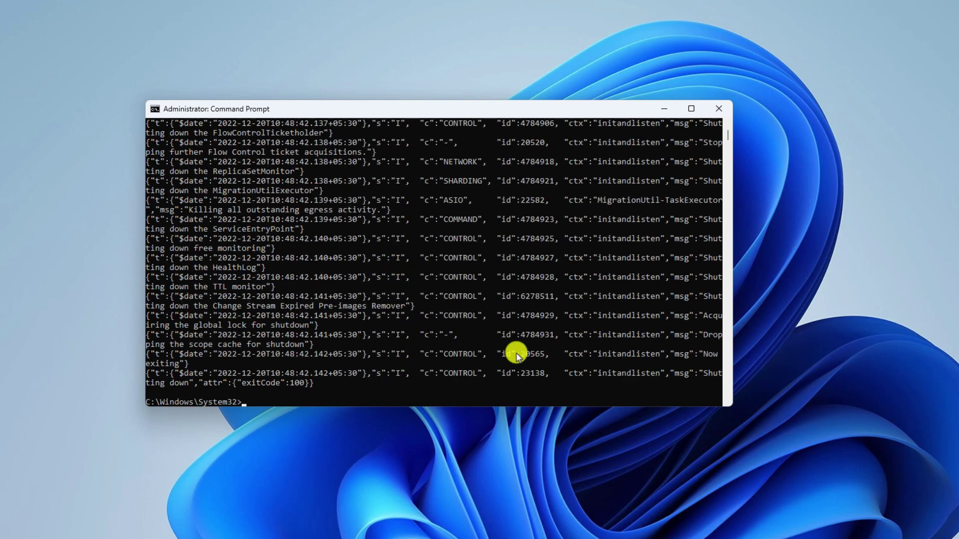
scroll(593, 138, "down", 9)
scroll(595, 190, "up", 3)
left_click(664, 109)
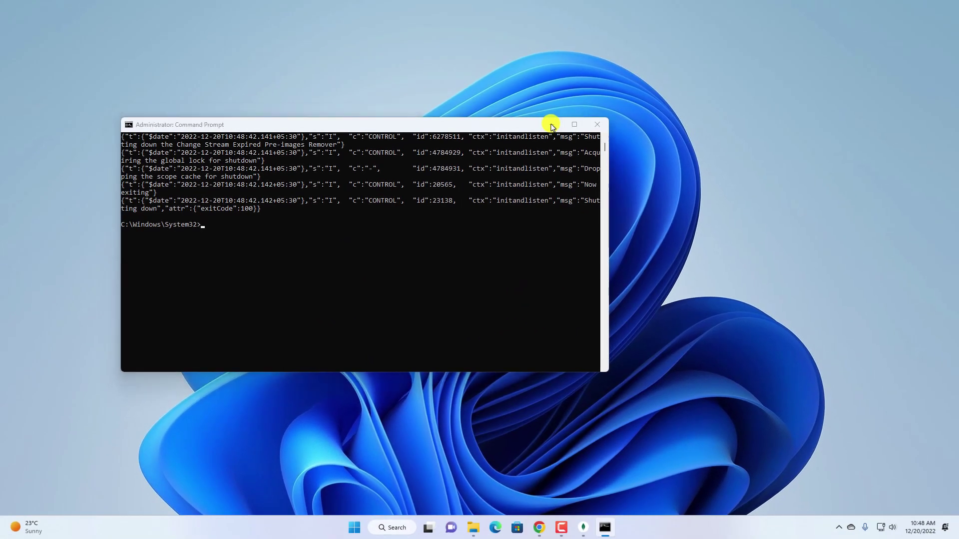
left_click(551, 125)
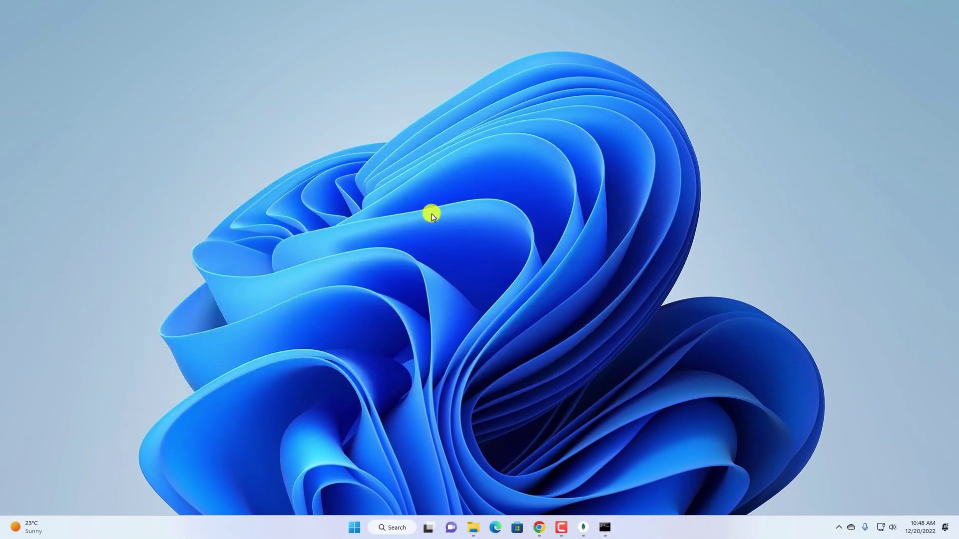